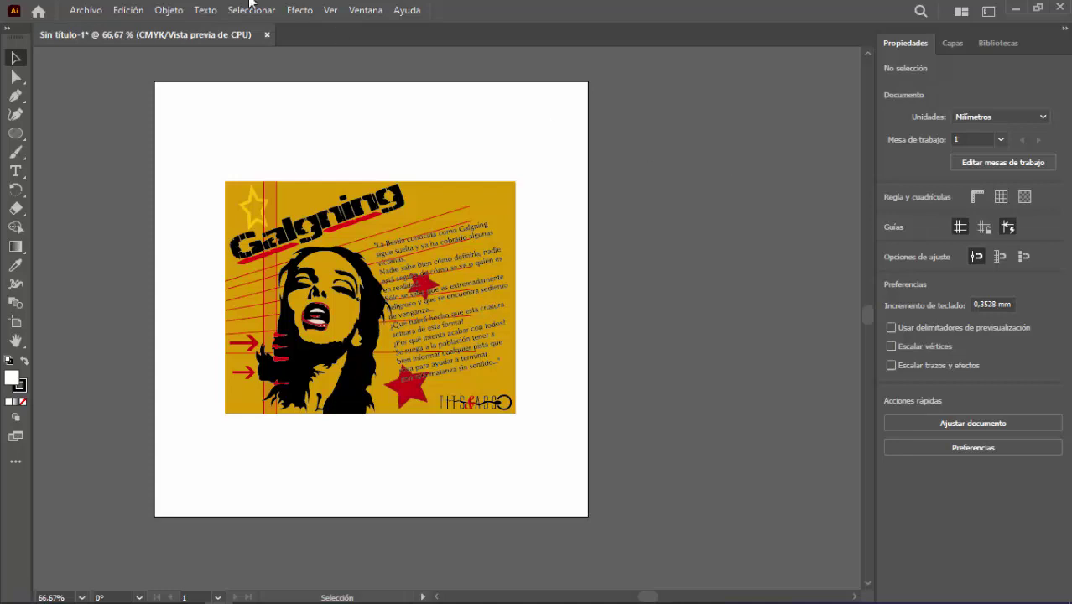
Open the Archivo menu to reach the export options for the Galgning poster
click(87, 11)
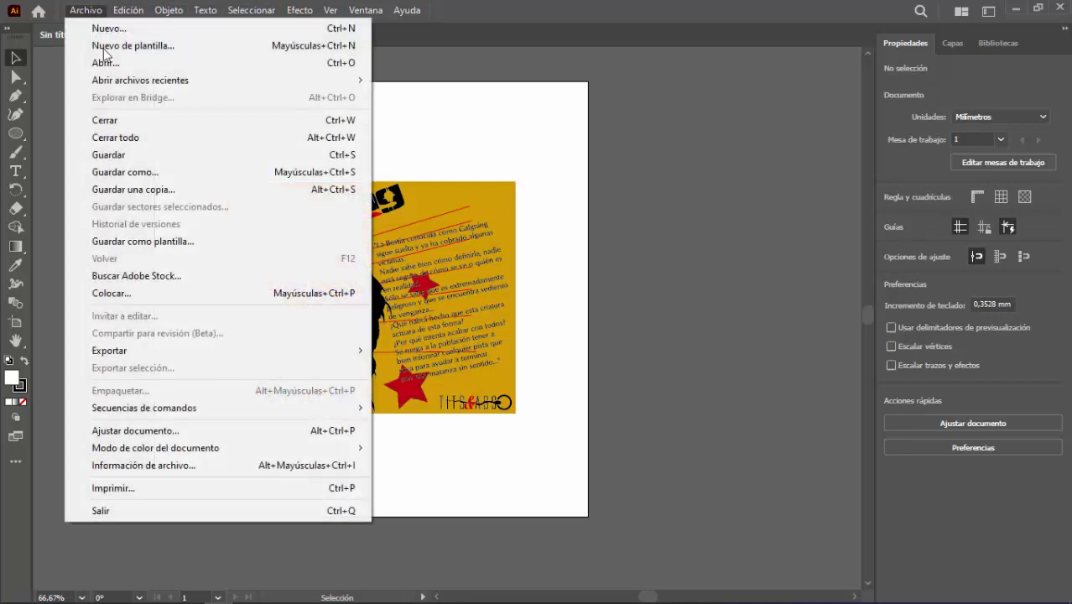
mouse_move(109, 351)
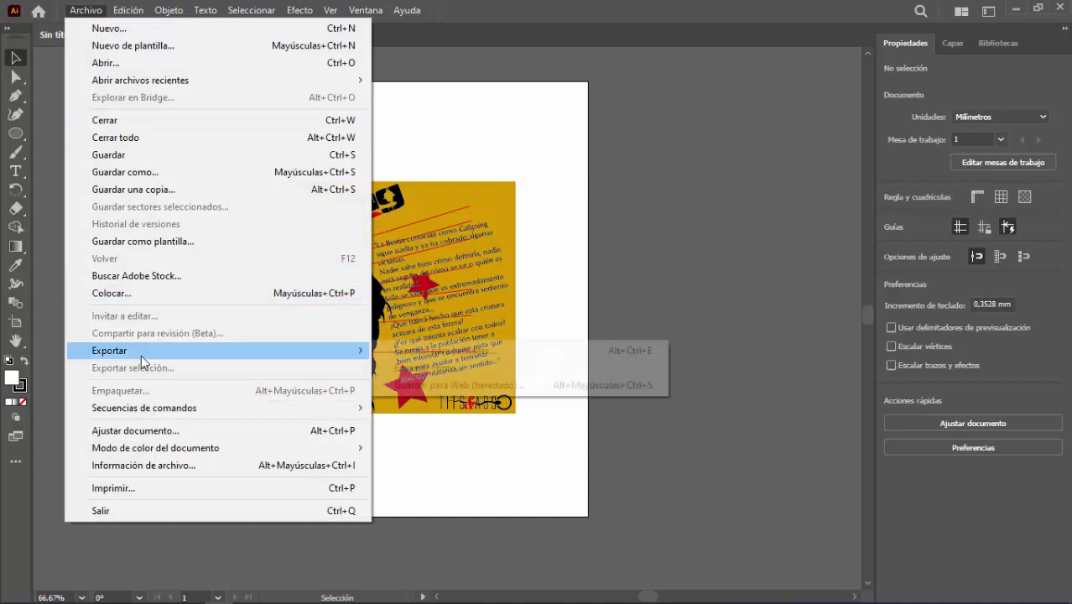
click(435, 386)
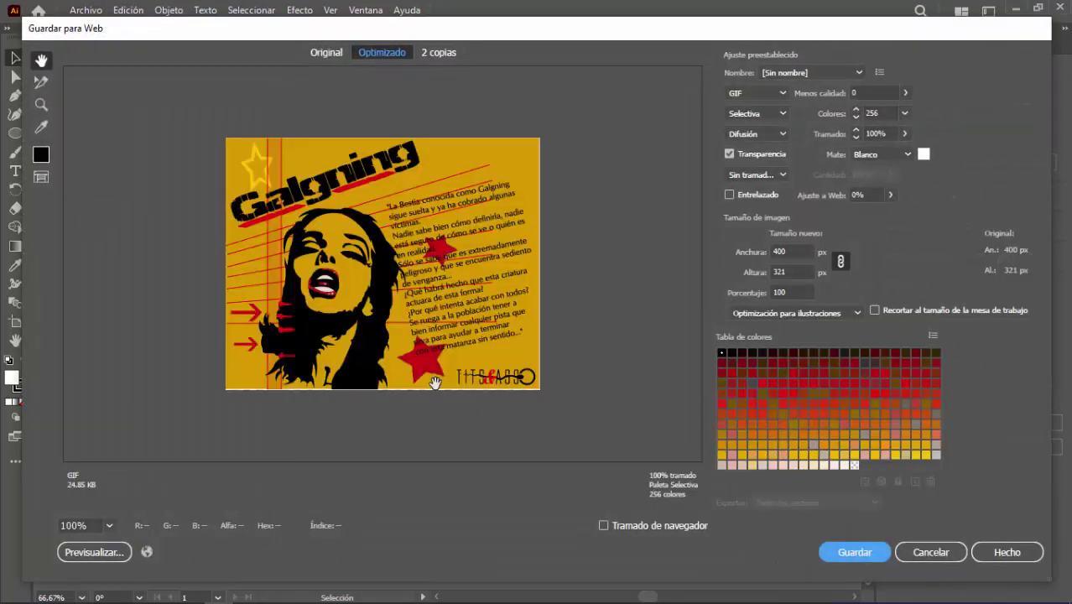
click(764, 95)
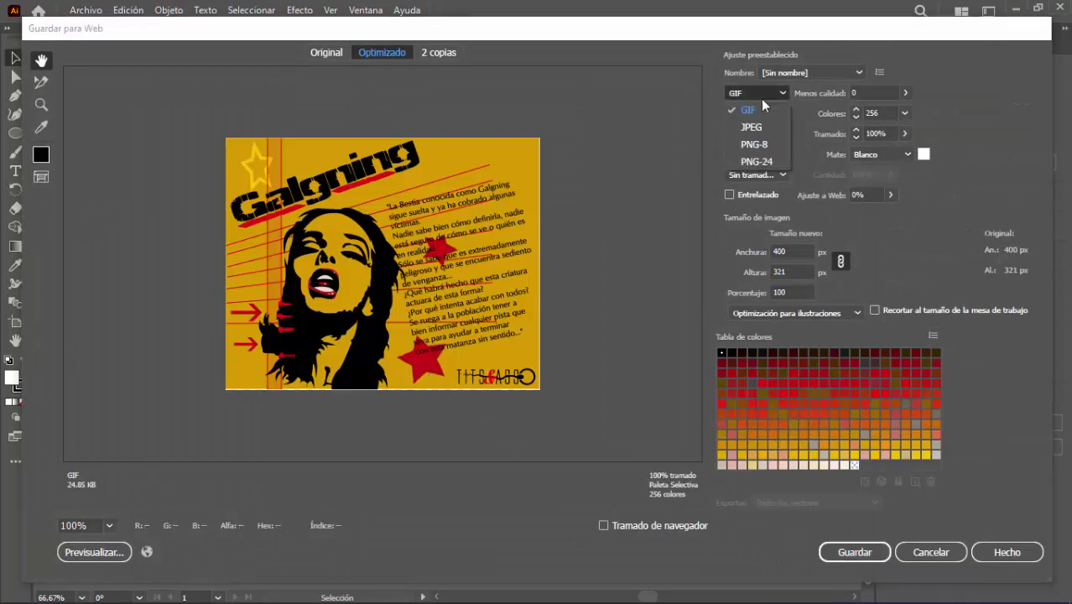
click(751, 127)
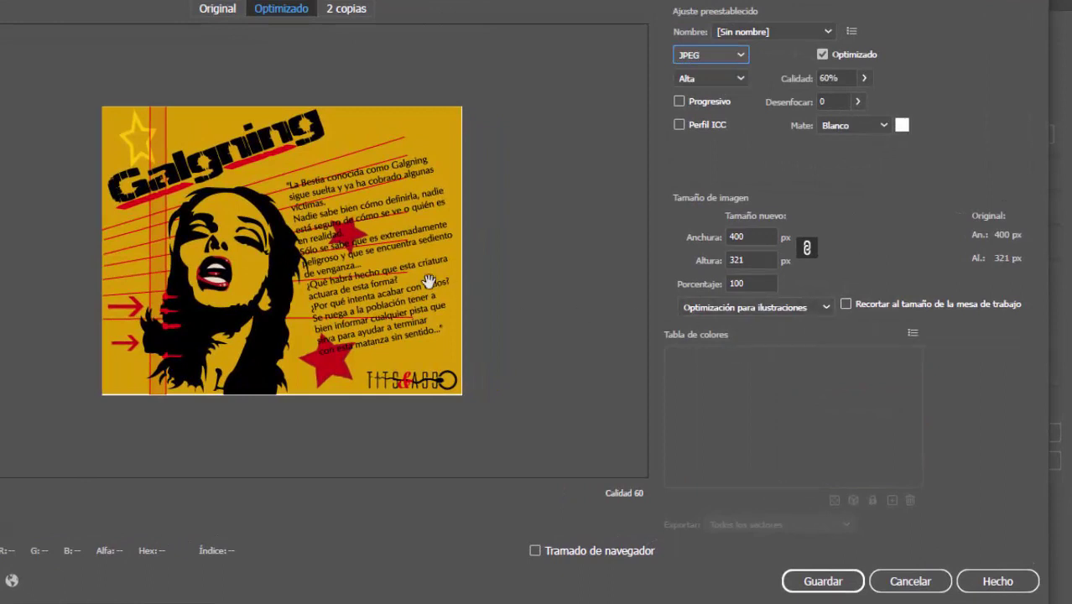
click(847, 303)
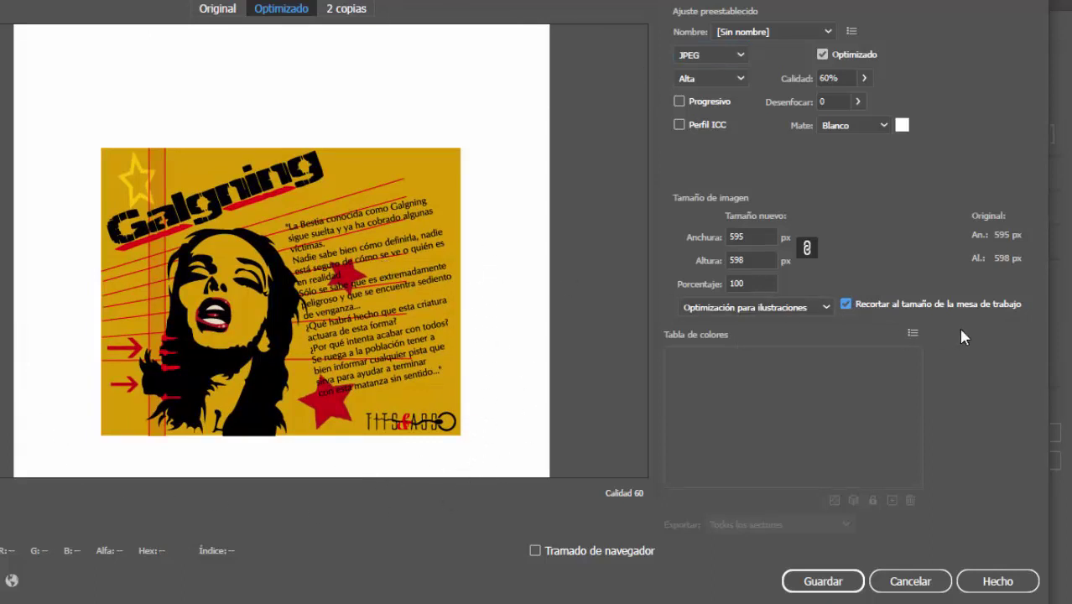
click(846, 303)
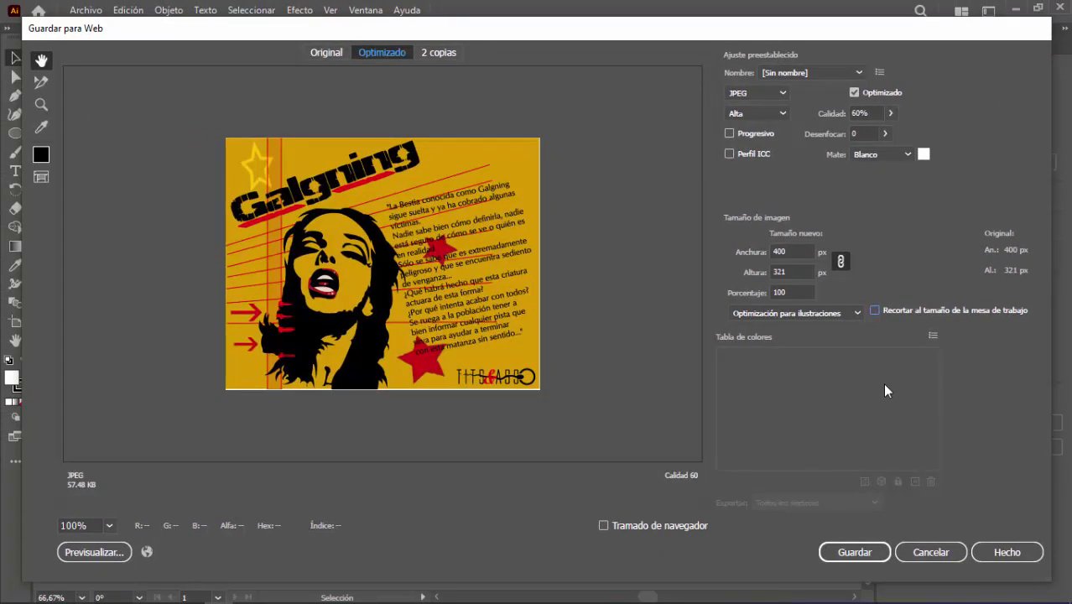
click(931, 552)
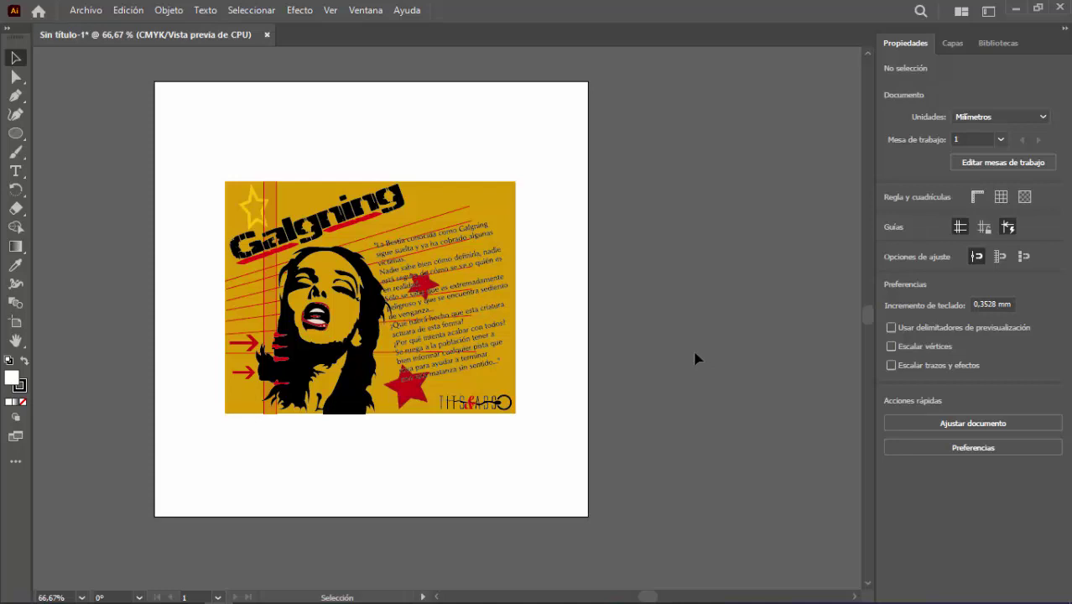
With the Artboard tool and Control bar, add Mesa de trabajo 2 and Mesa de trabajo 3
key(shift+o)
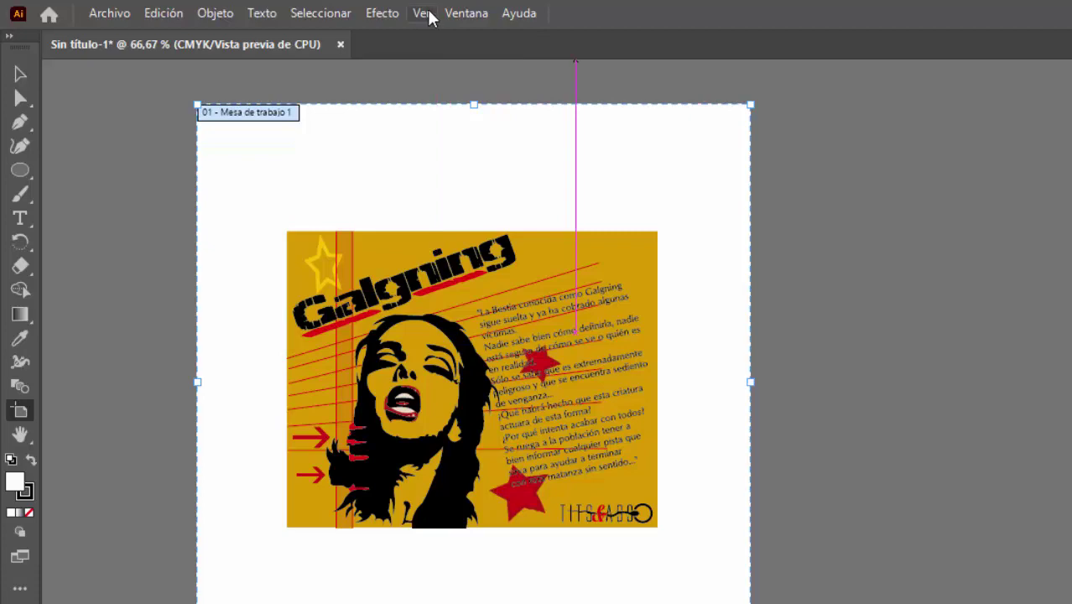
click(467, 14)
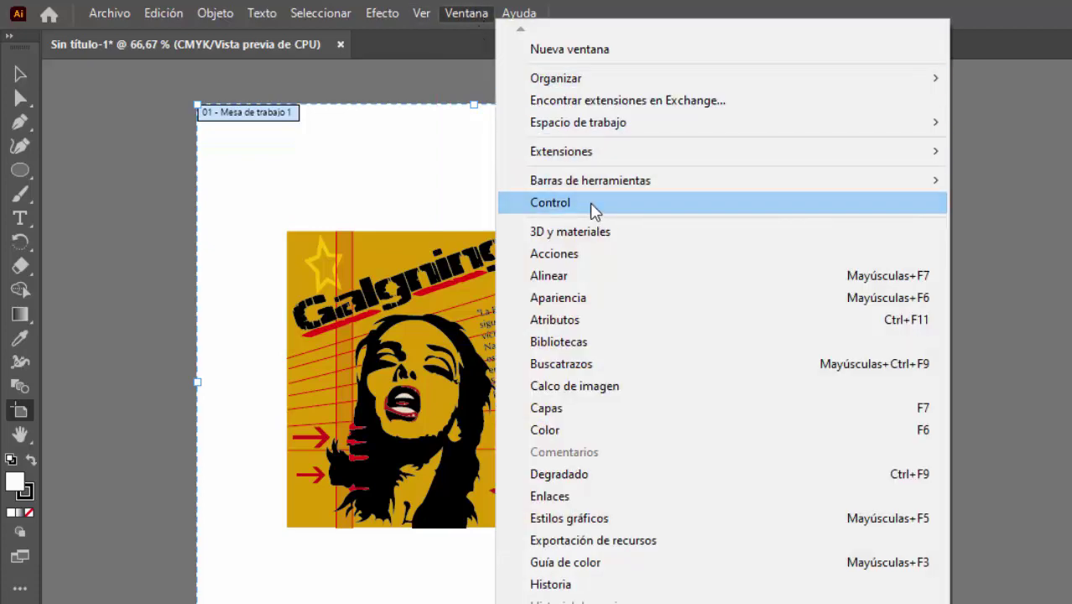
click(592, 204)
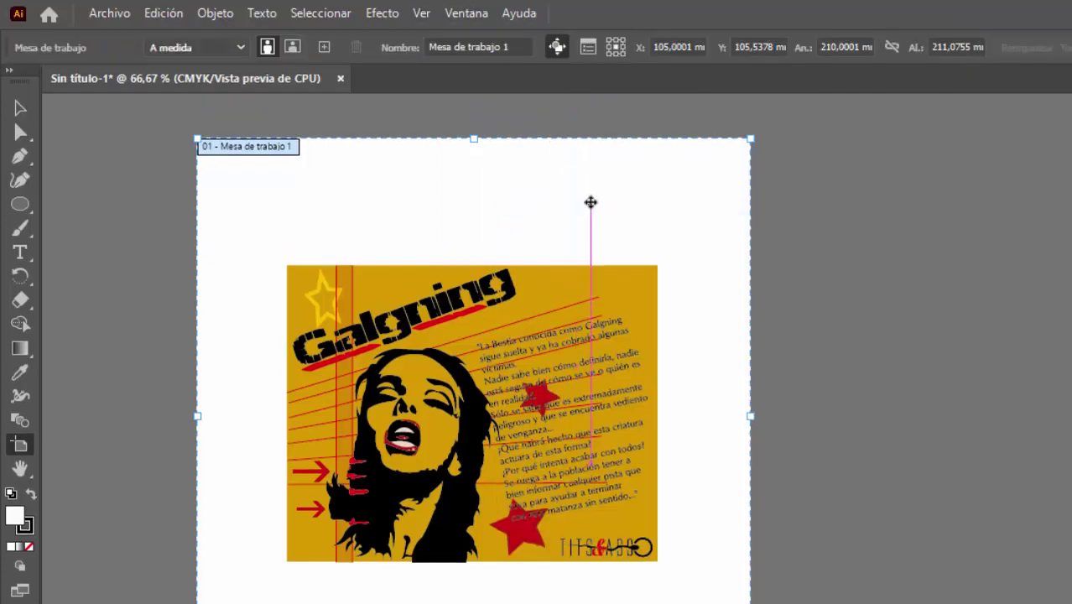
click(323, 48)
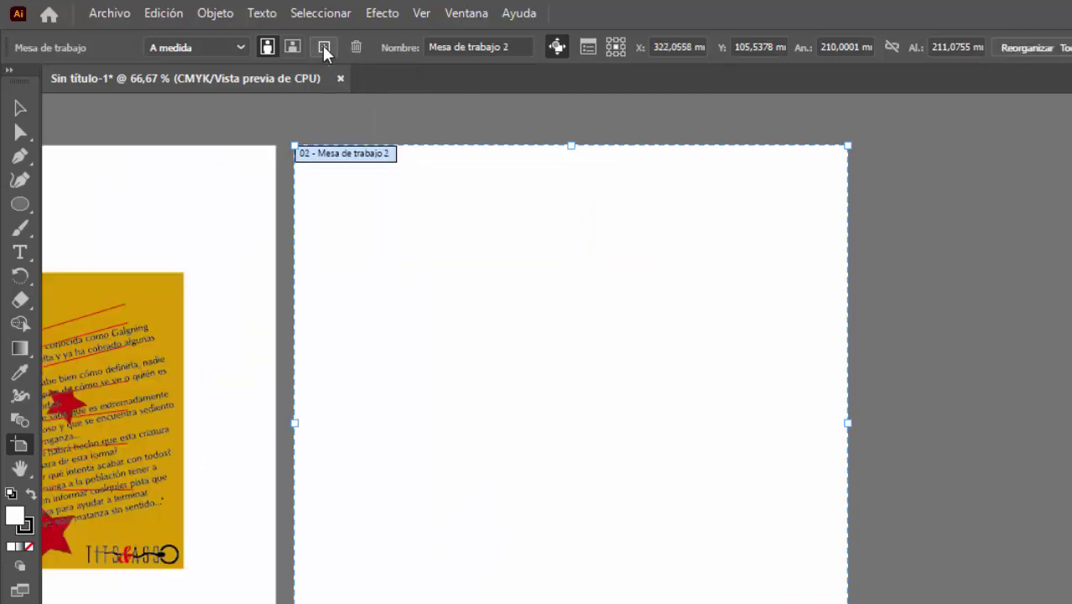
click(323, 48)
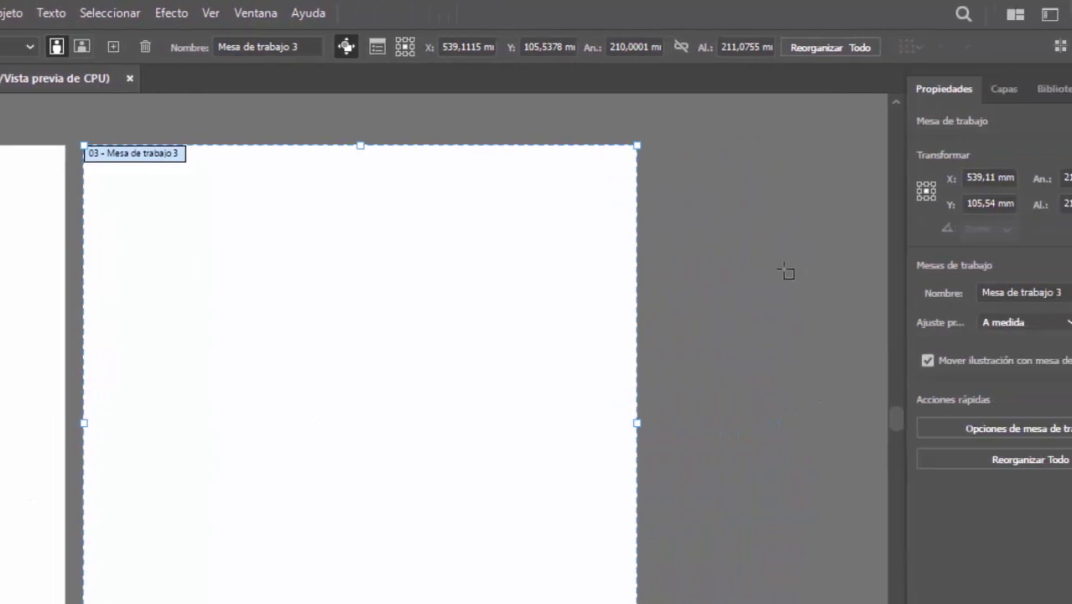
Rename the third artboard to chico
click(999, 292)
drag(999, 292, 916, 293)
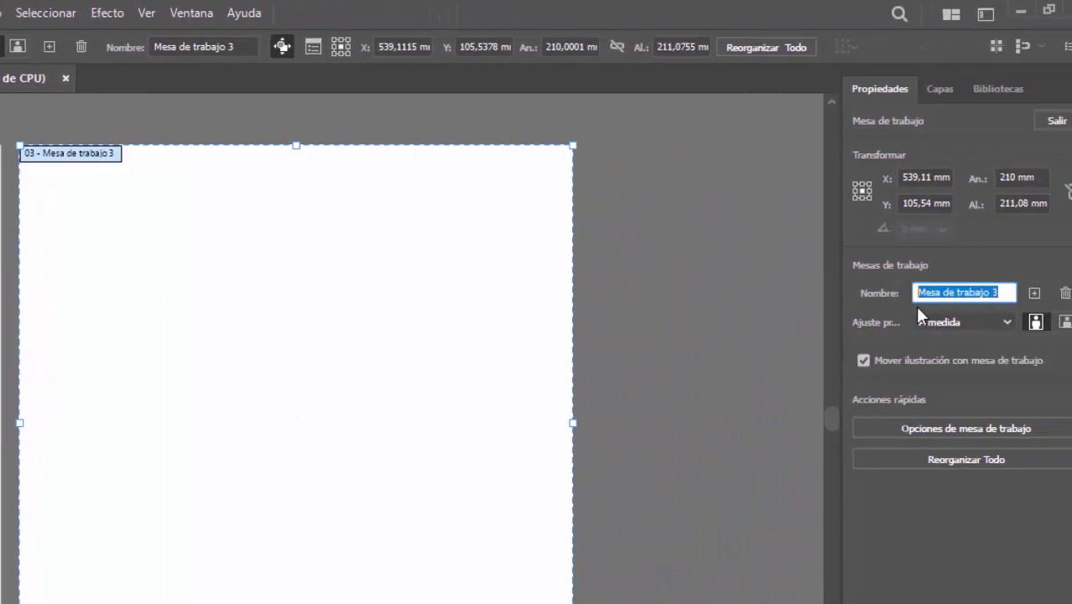
text(cg)
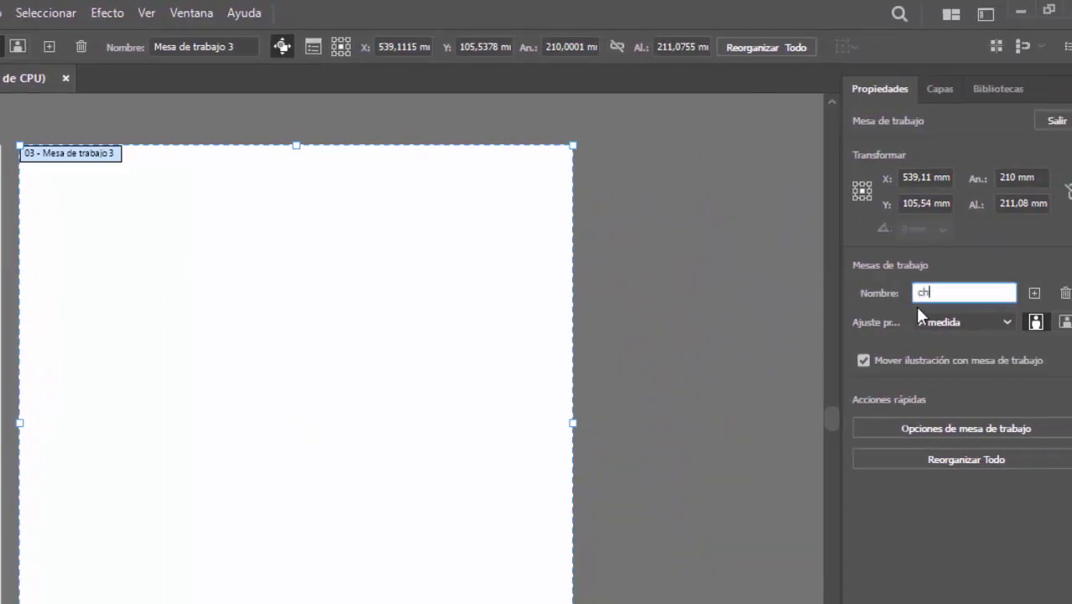
text(o)
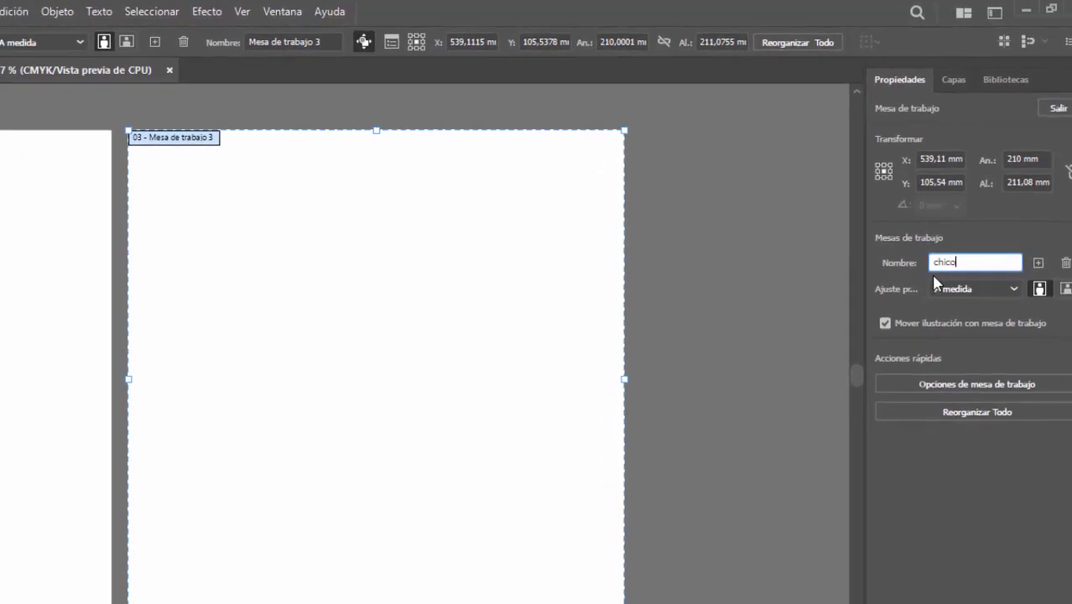
key(Return)
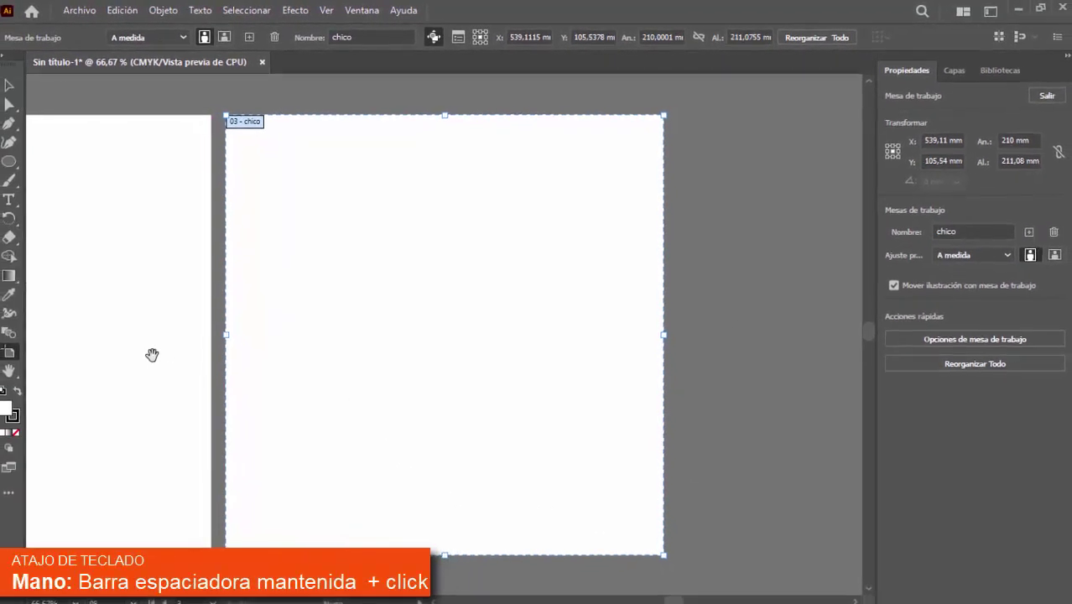
Rename the second artboard to medio
mouse_move(151, 354)
mouse_down()
mouse_move(605, 367)
mouse_move(615, 328)
mouse_up()
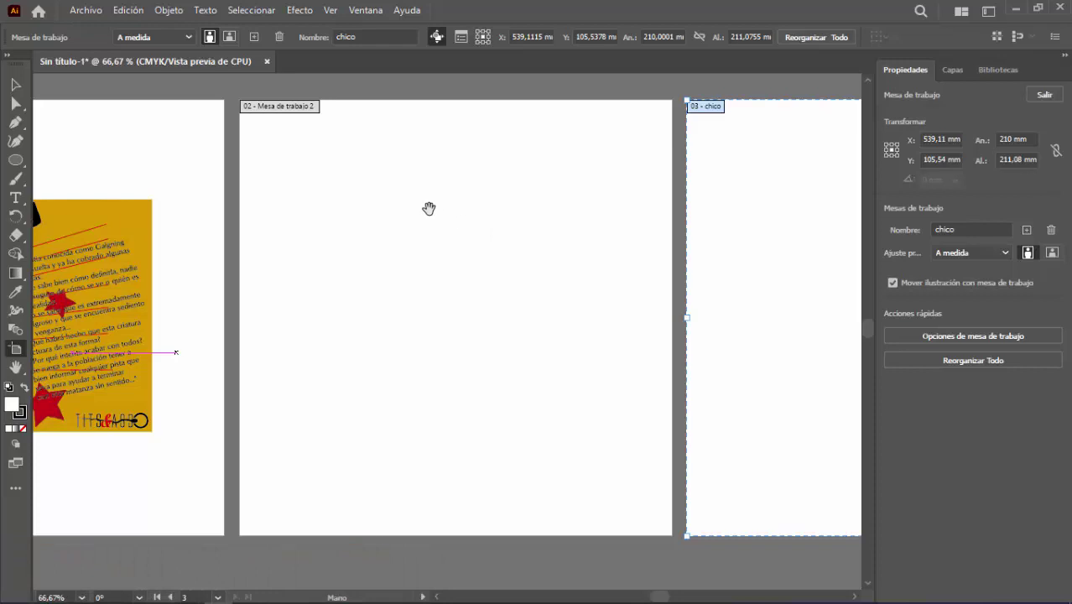
click(293, 113)
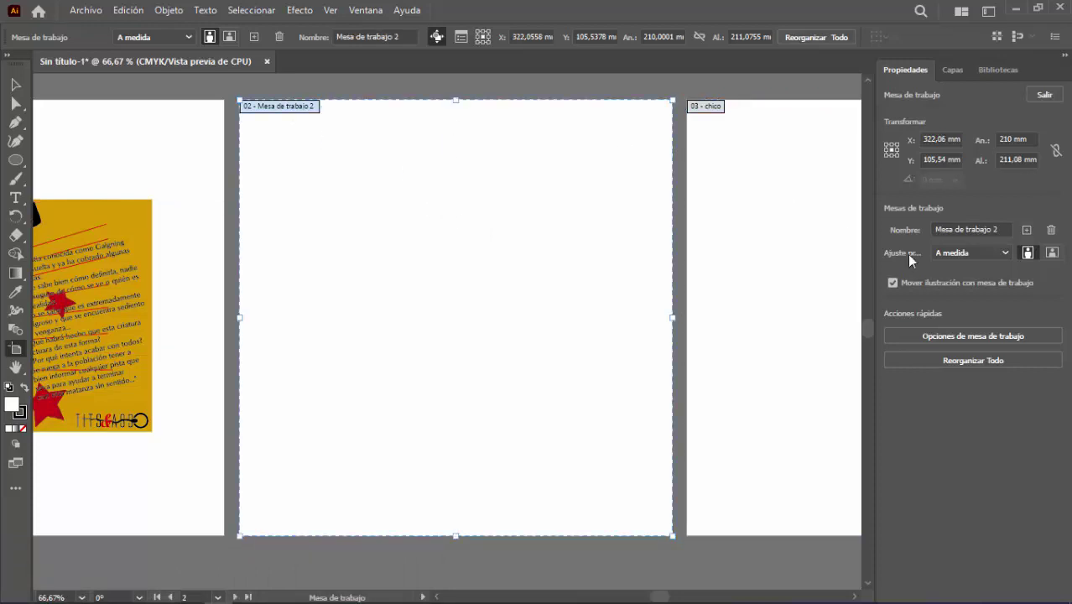
double_click(969, 231)
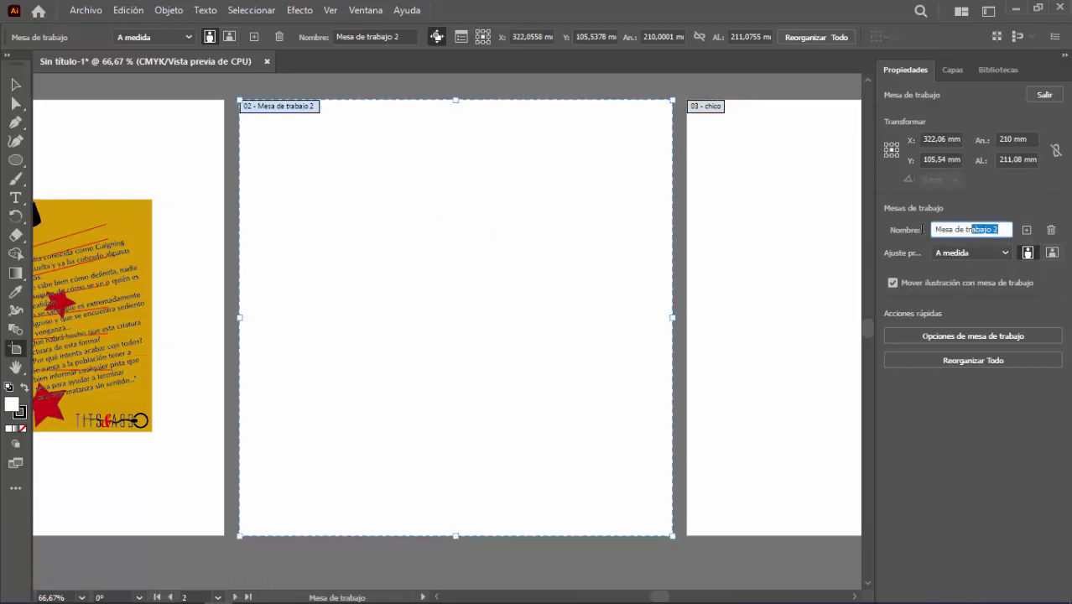
drag(1001, 230, 892, 228)
text(medio)
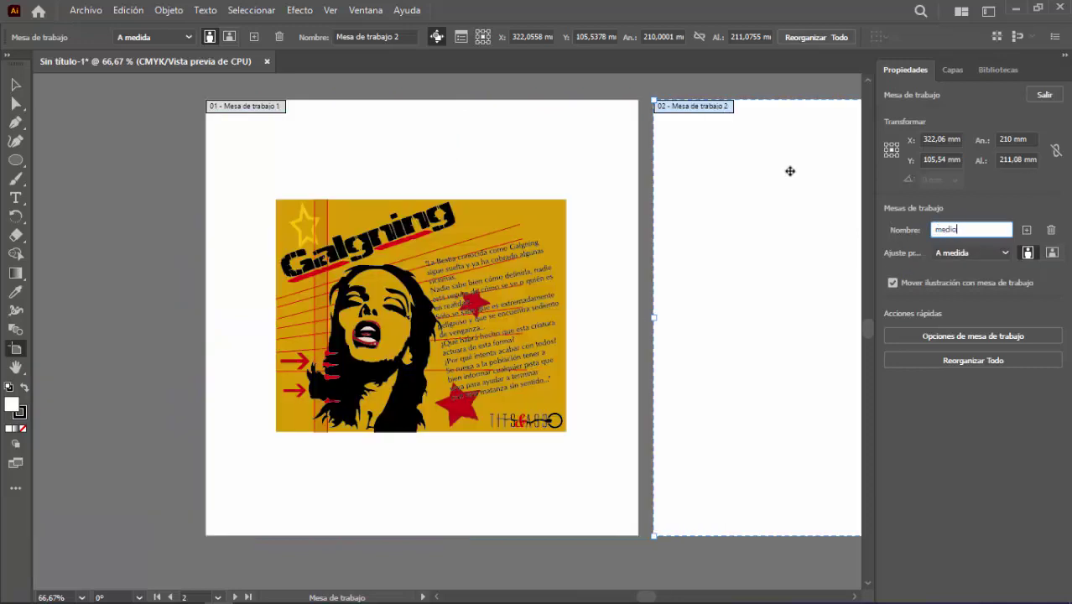
key(Return)
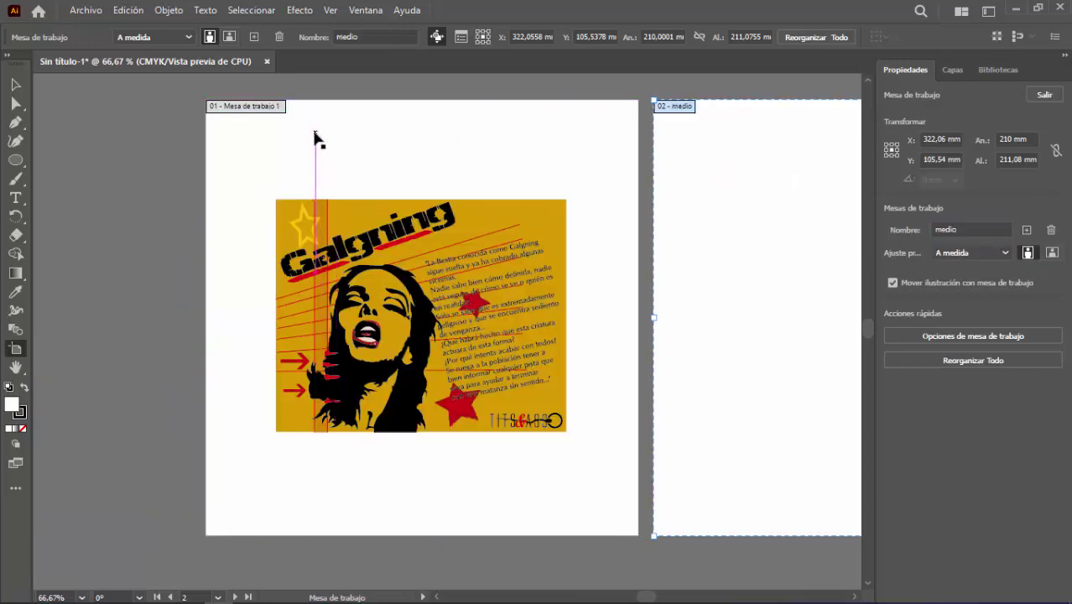
Rename the first artboard to original and zoom out to show all three artboards
click(263, 114)
click(965, 229)
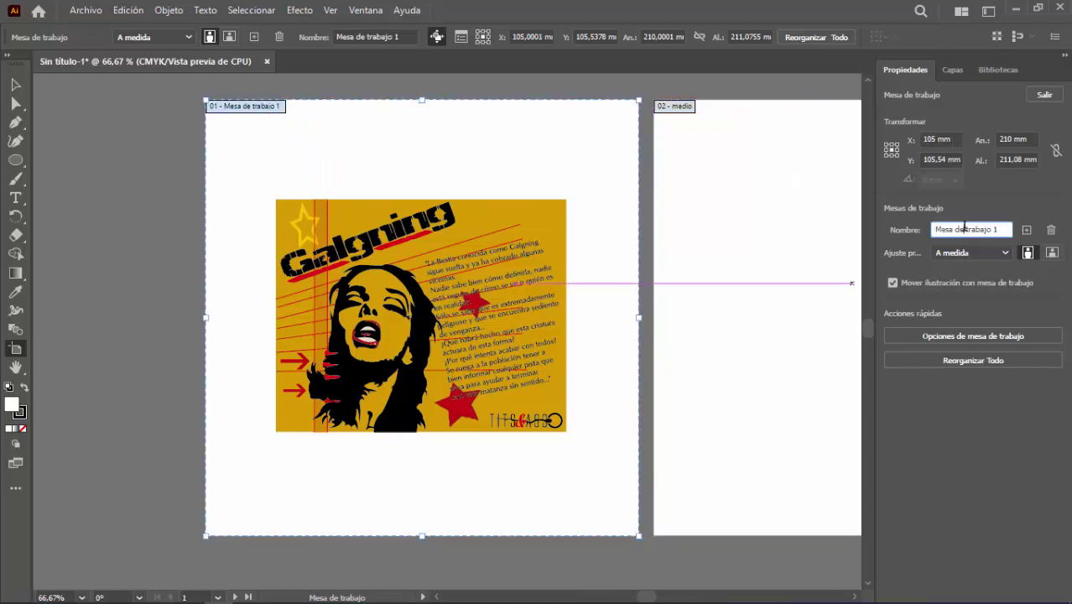
triple_click(961, 229)
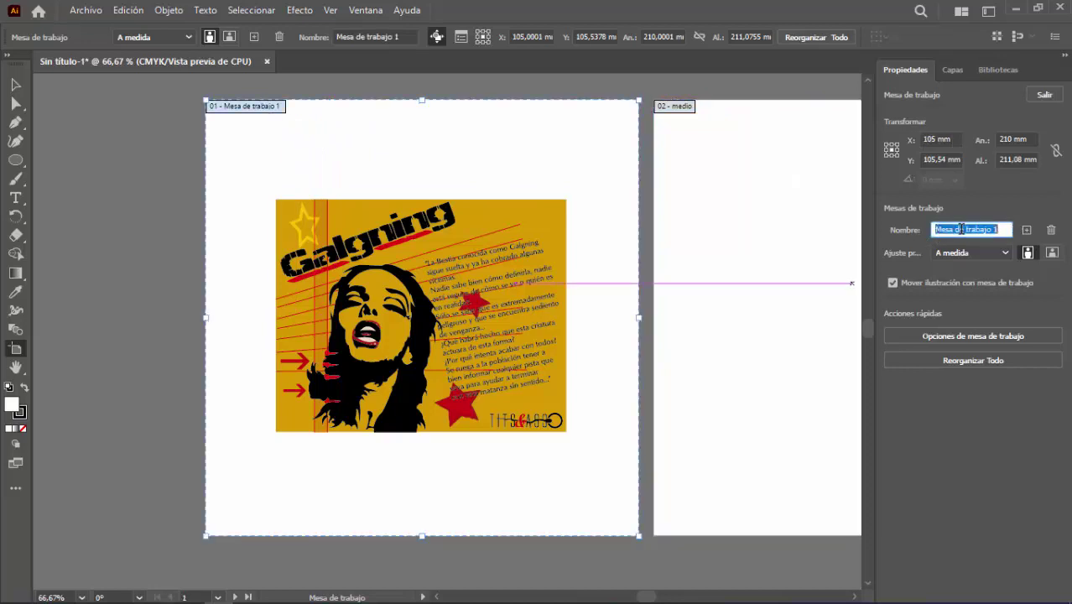
text(original)
key(Return)
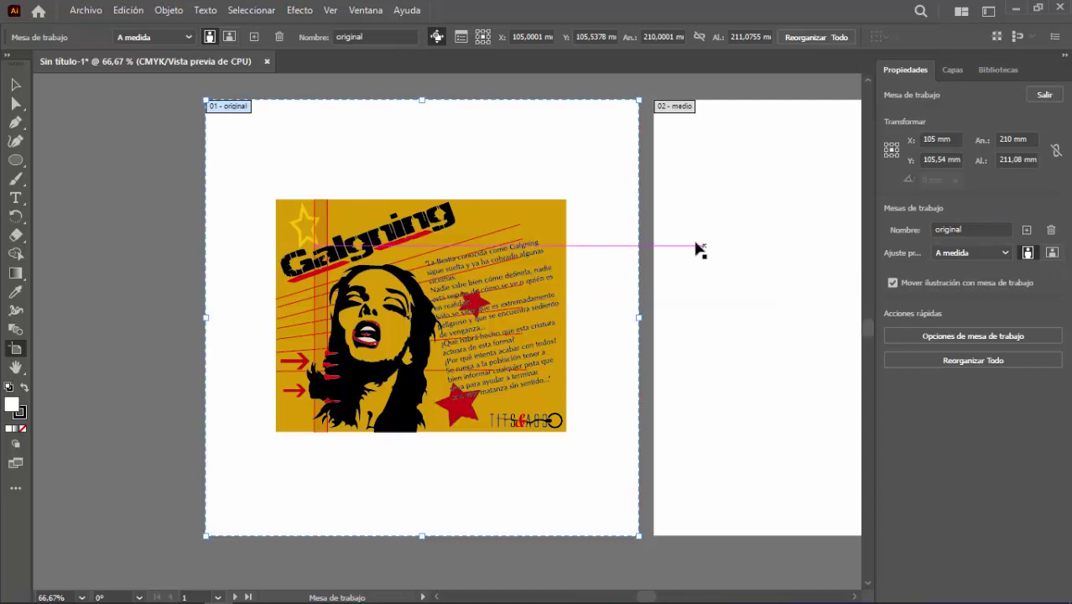
key(ctrl+minus)
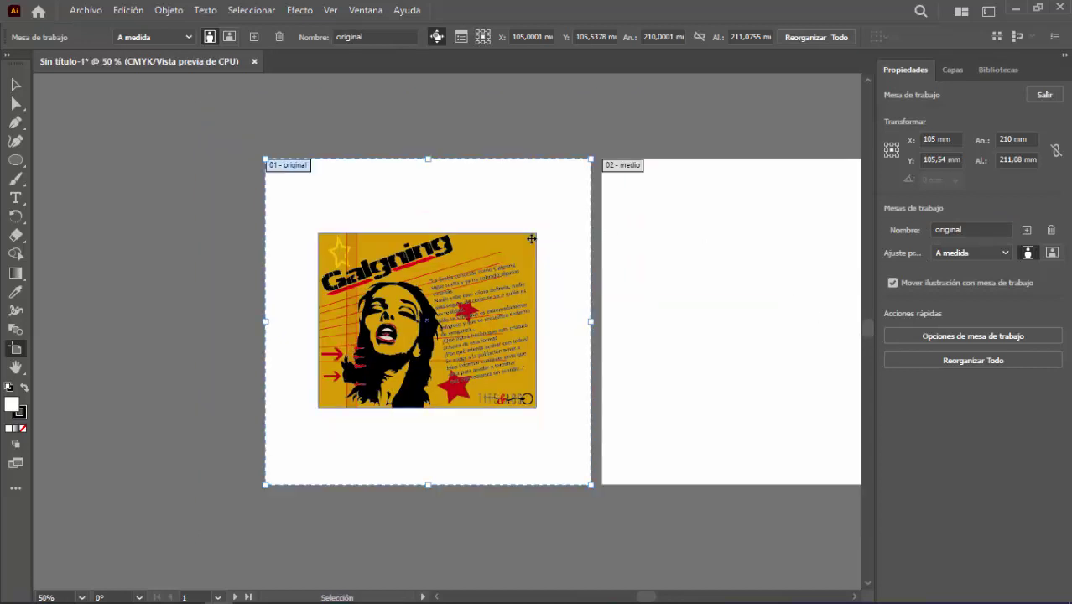
key(ctrl+minus)
drag(646, 237, 495, 153)
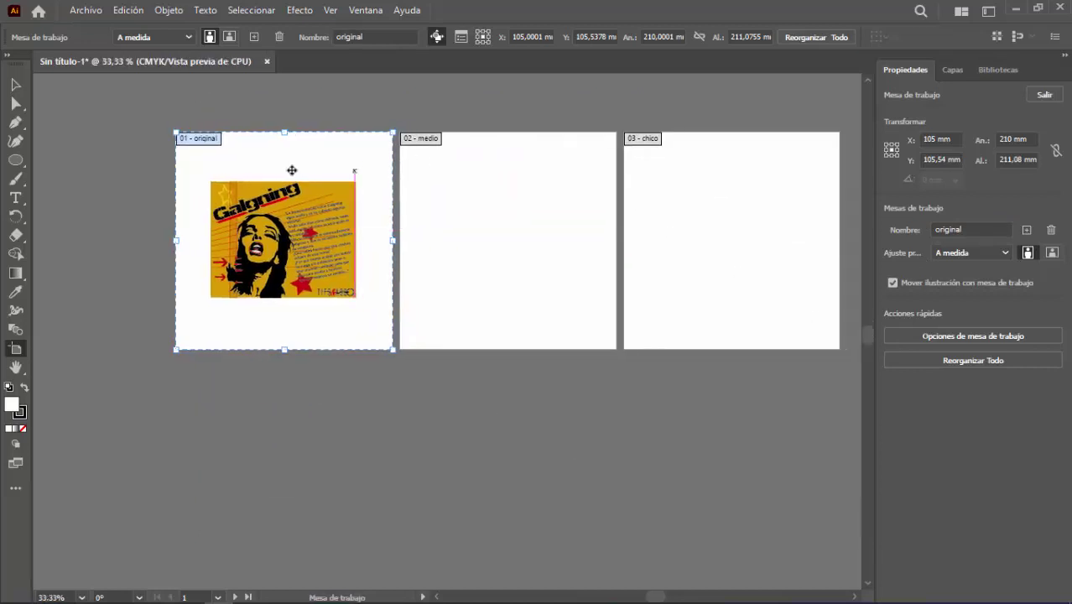
Duplicate the Galgning poster onto the medio and chico artboards
click(16, 85)
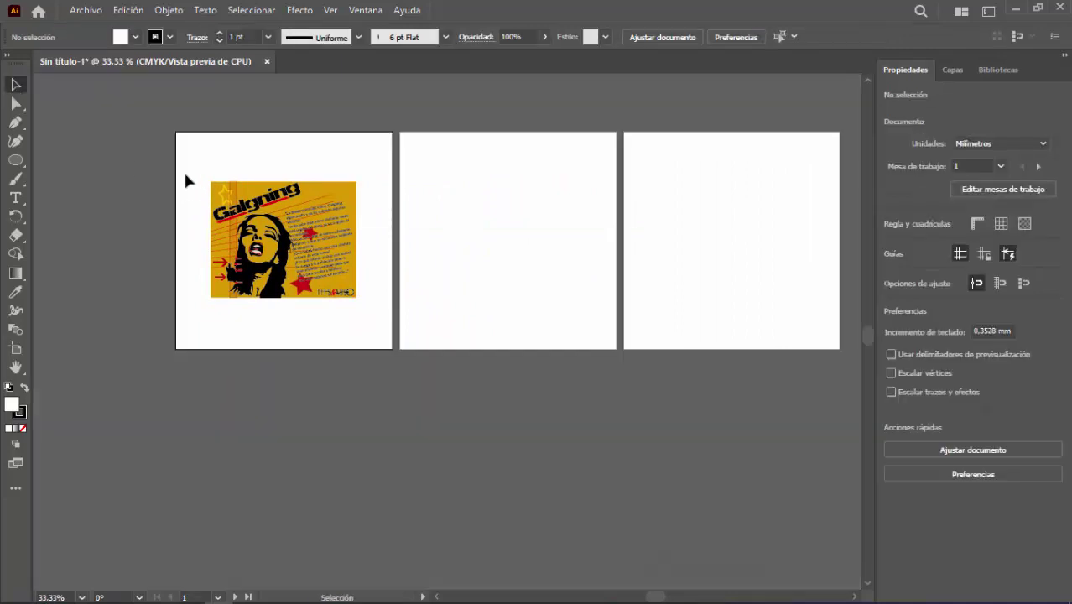
drag(194, 166, 381, 330)
drag(313, 262, 527, 262)
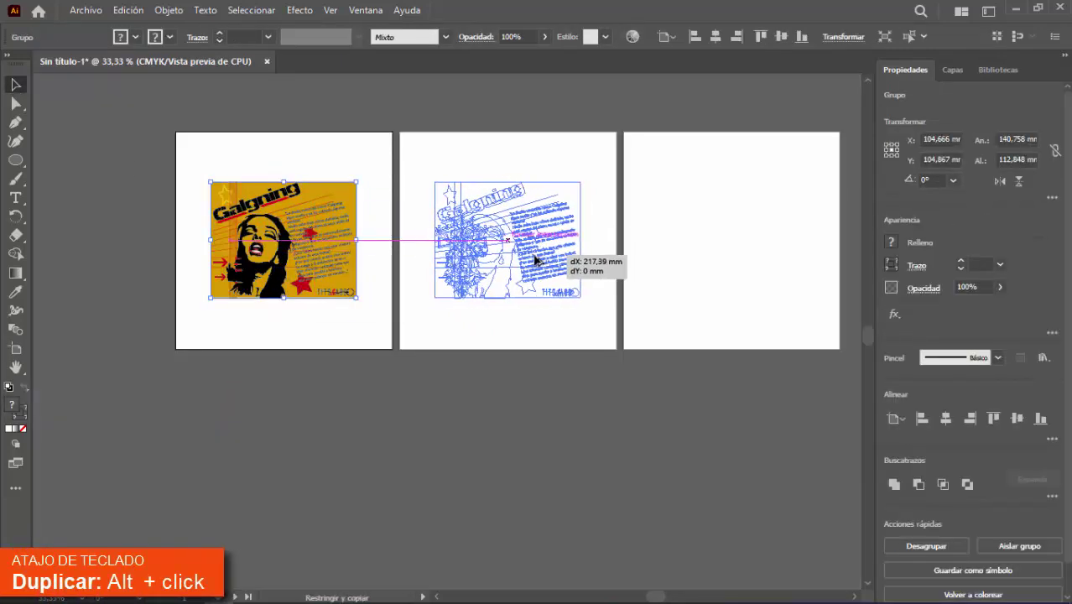
drag(527, 262, 770, 260)
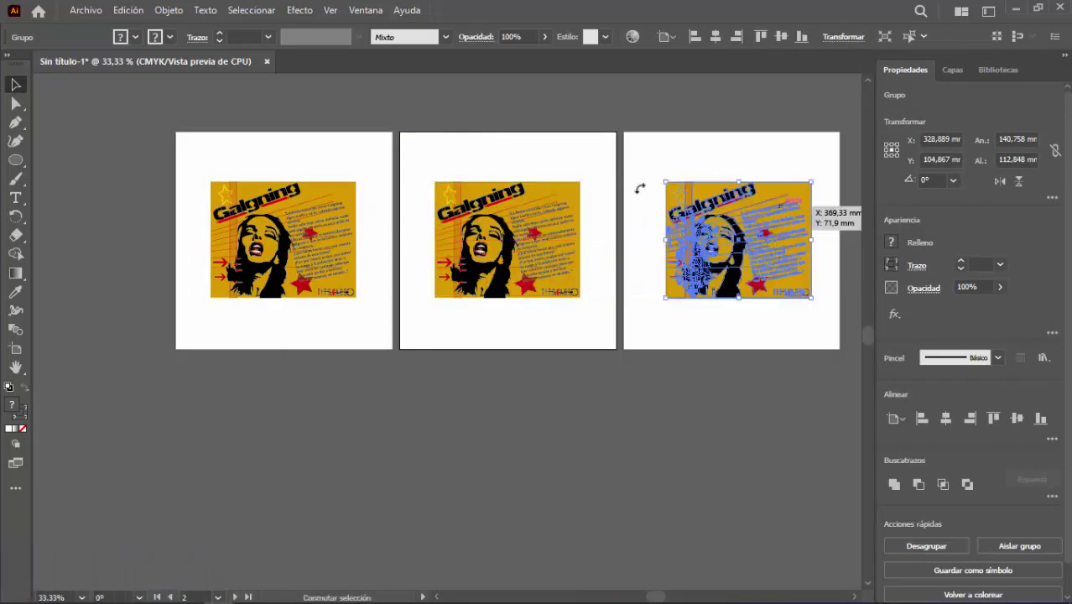
Scale the medio copy to about 76 × 61 mm and the chico copy to about 25 × 20 mm
click(560, 193)
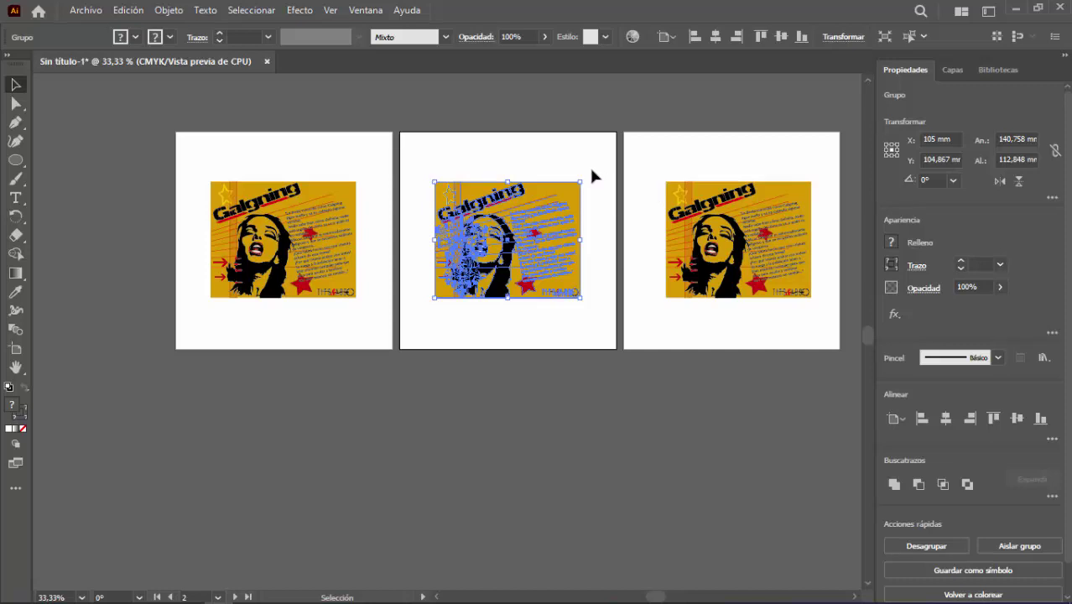
drag(589, 172, 567, 204)
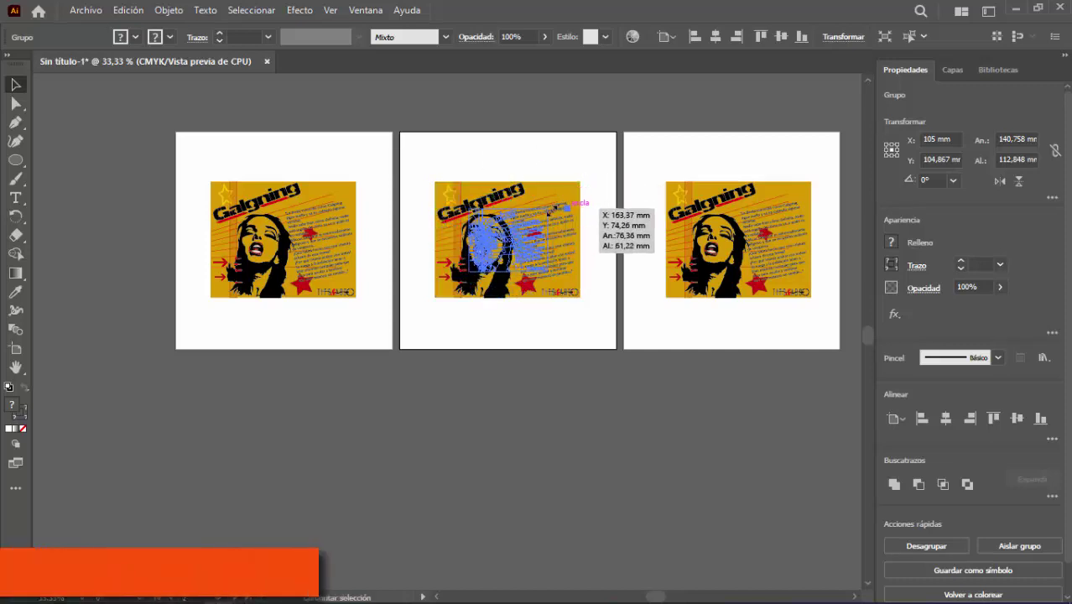
drag(567, 203, 548, 208)
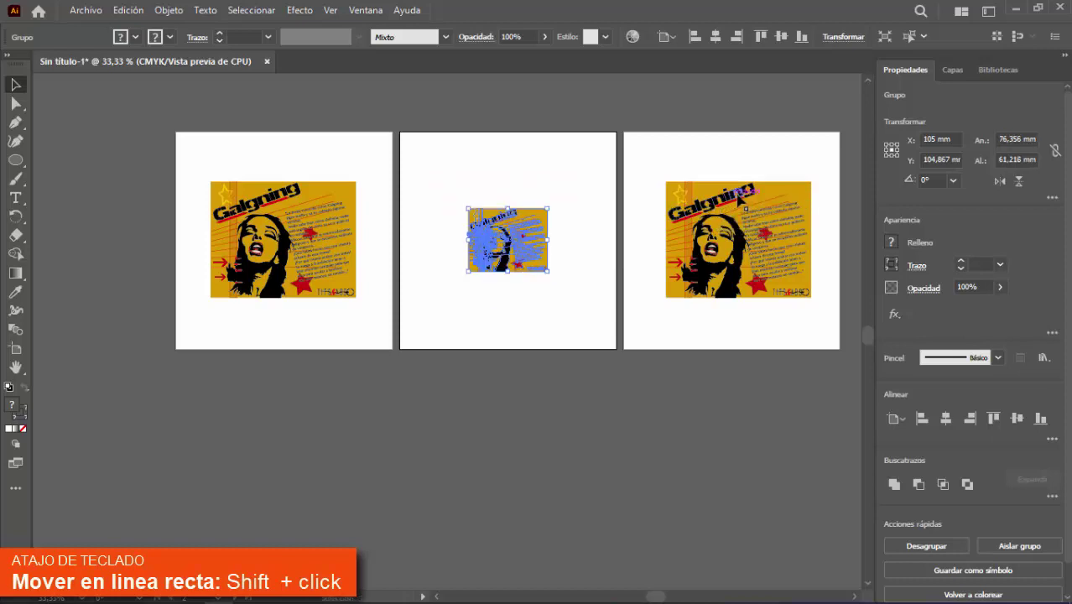
mouse_move(652, 169)
mouse_down()
mouse_move(789, 298)
mouse_move(828, 310)
mouse_up()
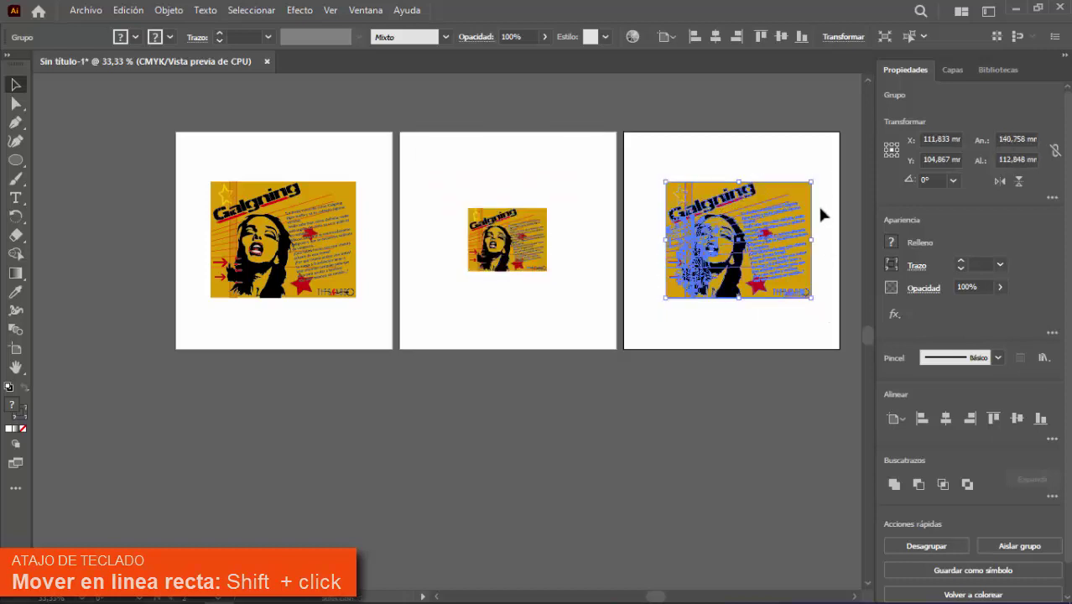
drag(812, 181, 751, 227)
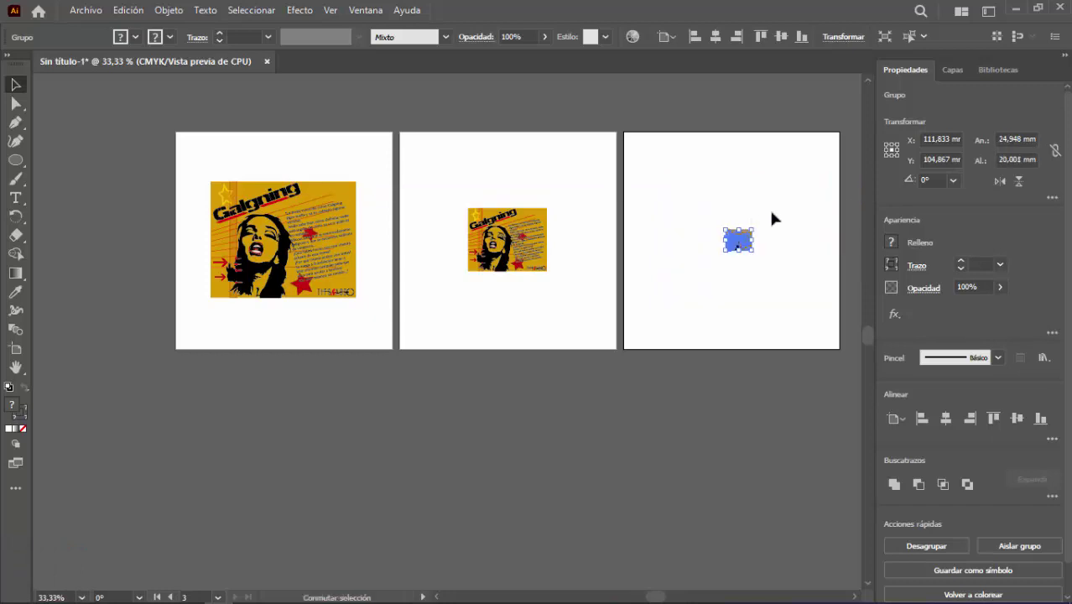
click(789, 249)
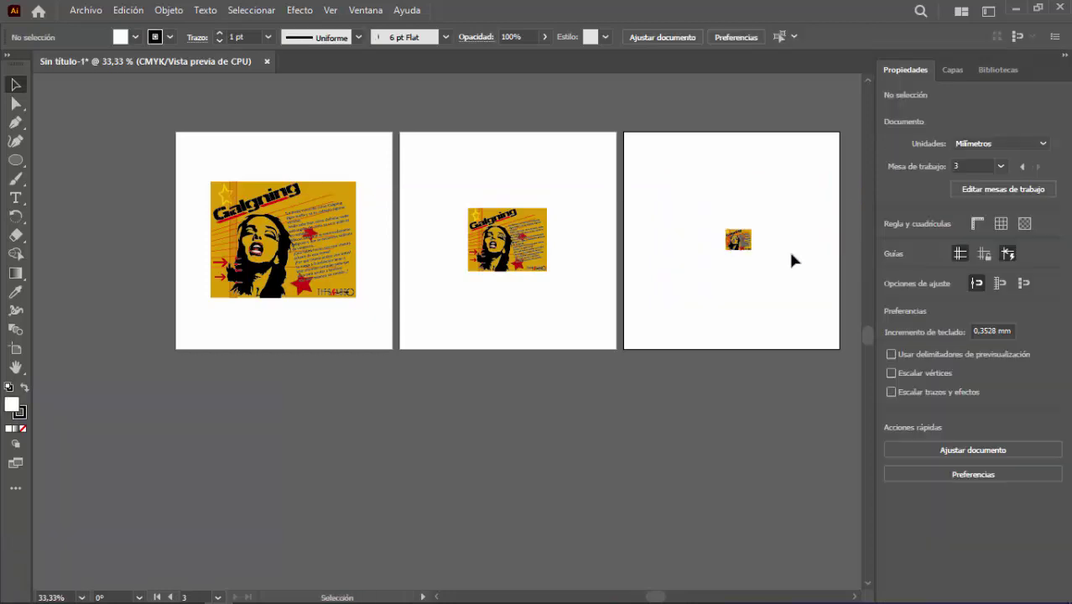
Save as titi.ai with each artboard in a separate file, then browse the saved files
click(89, 11)
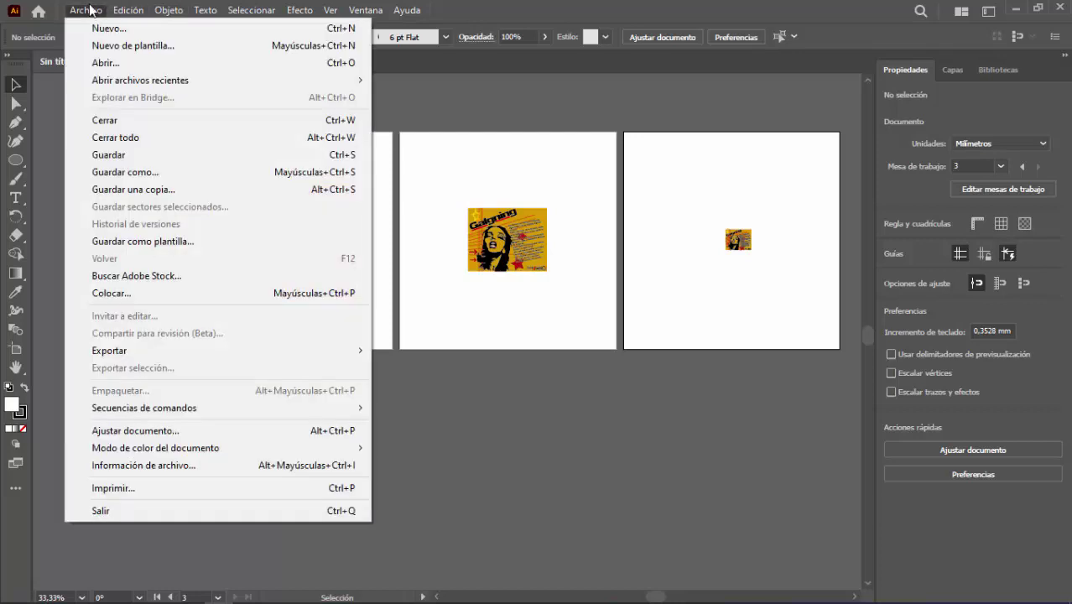
click(157, 177)
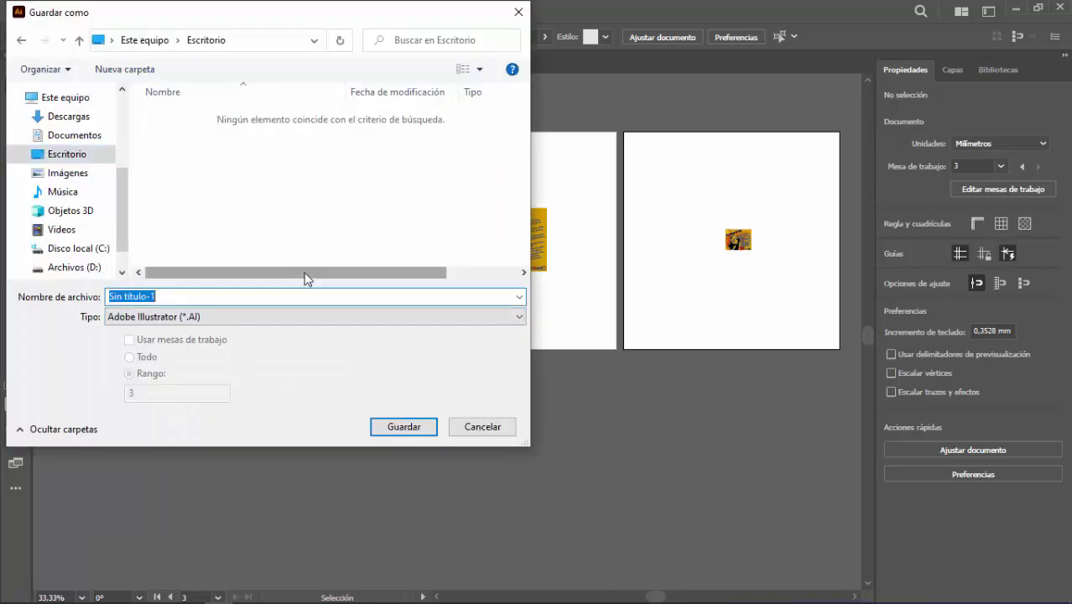
text(titi)
click(404, 427)
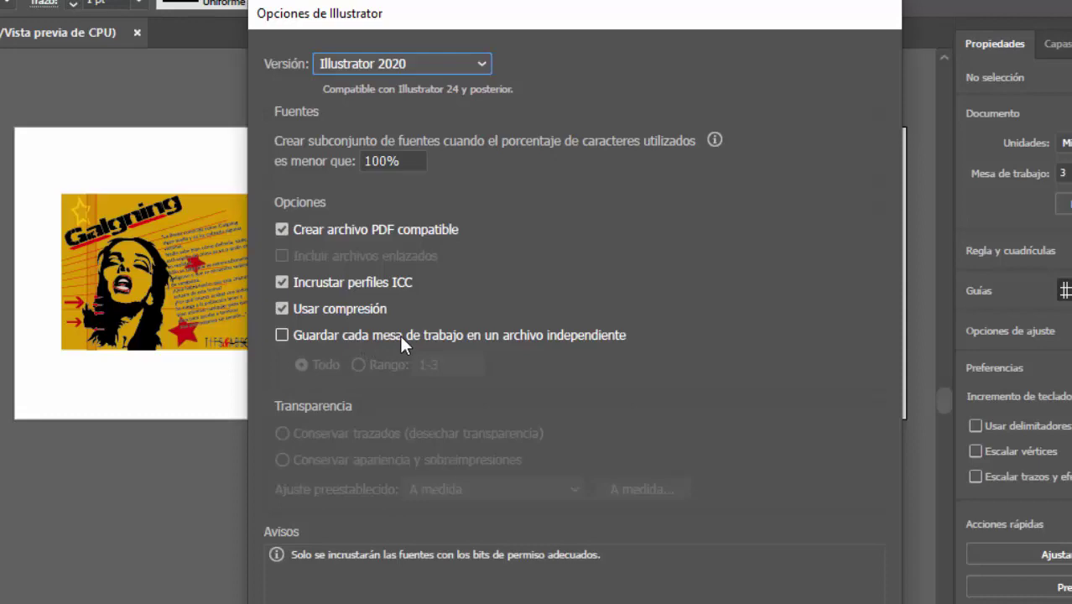
click(400, 333)
click(727, 525)
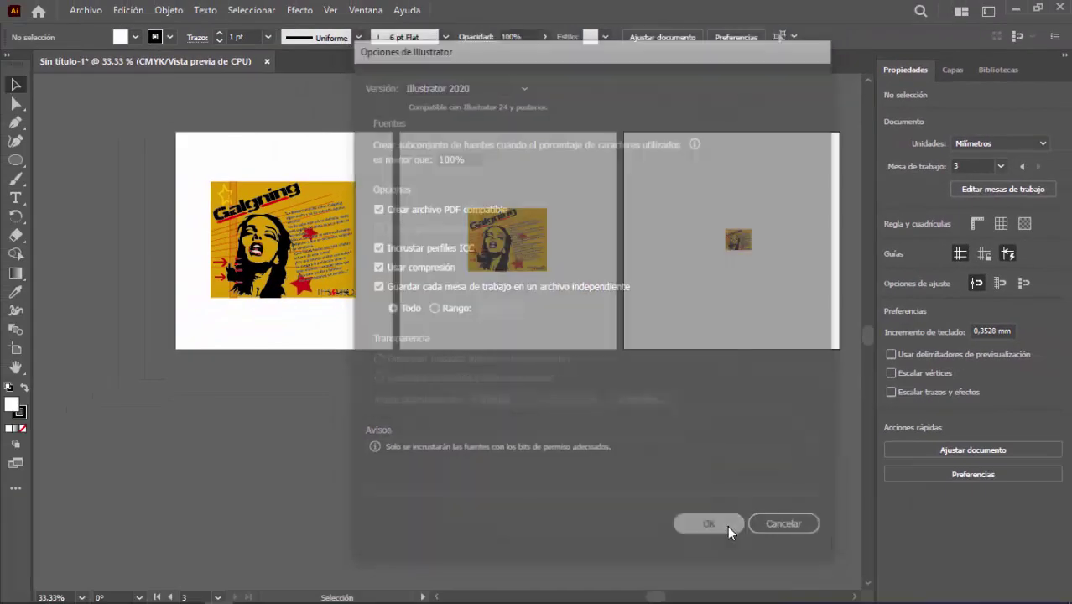
click(92, 10)
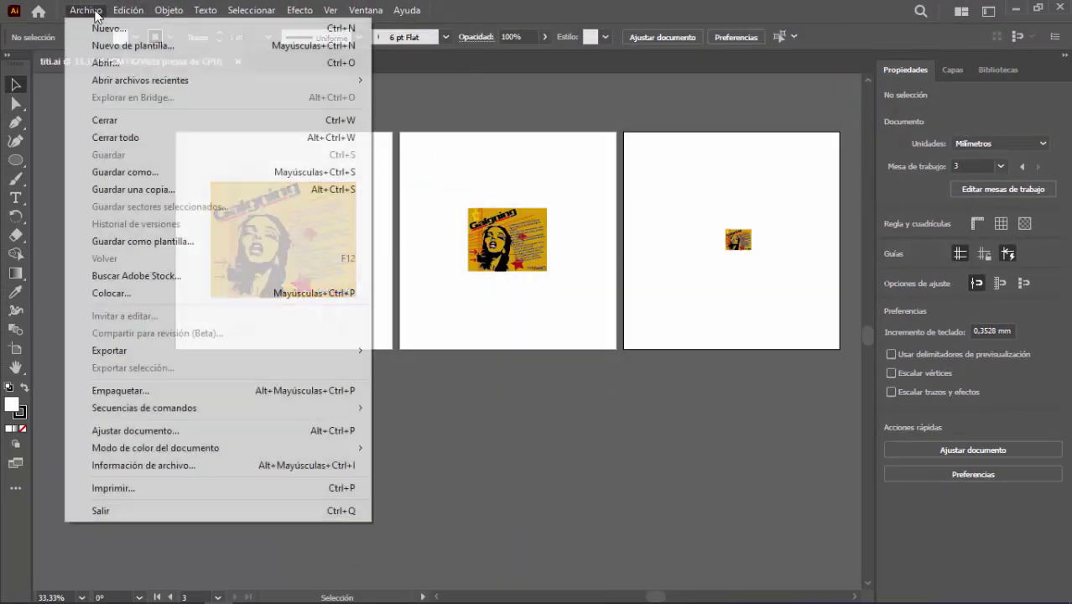
click(115, 67)
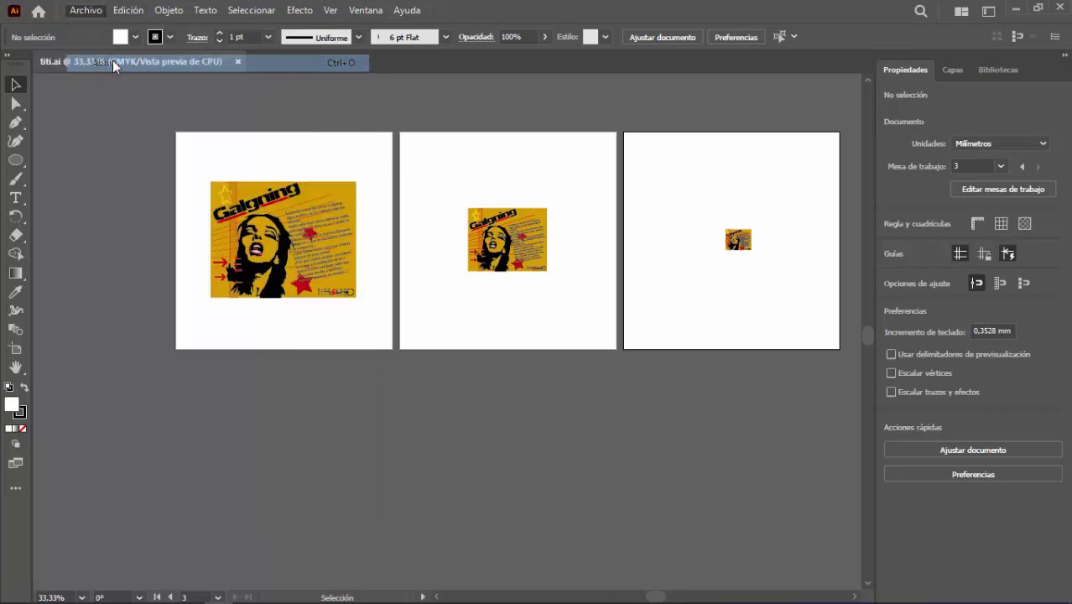